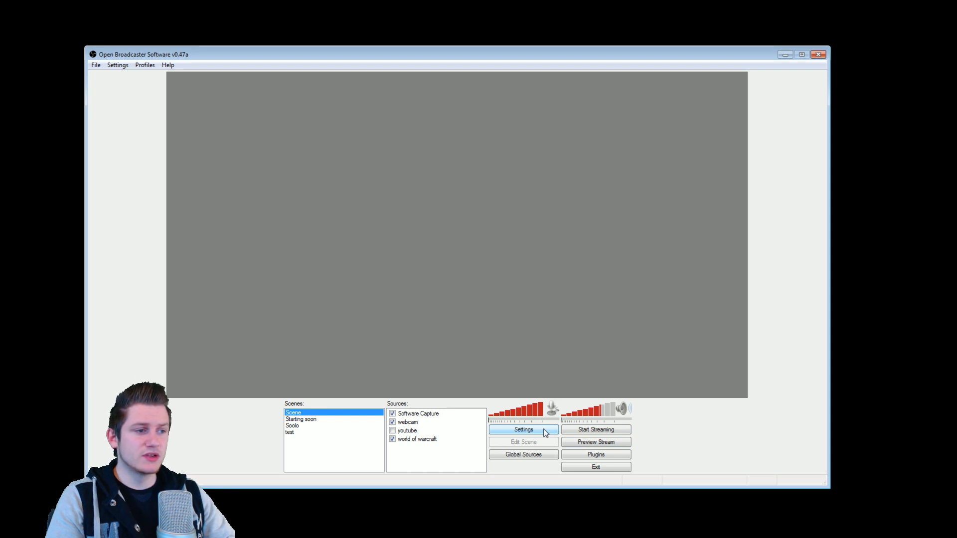
- Open the program settings and look through the available interface languages in the general settings
{"action": "left_click", "coordinate": [545, 431]}
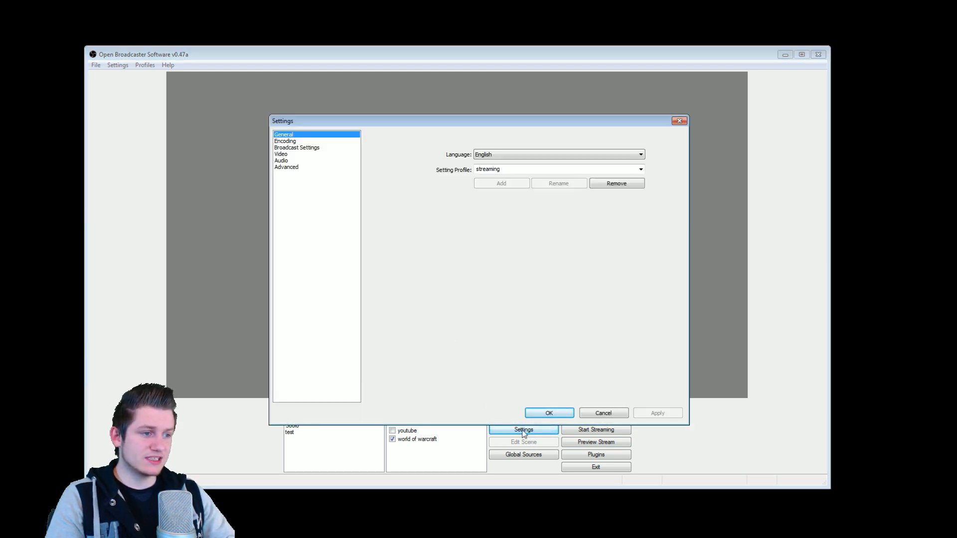
{"action": "left_click", "coordinate": [593, 416]}
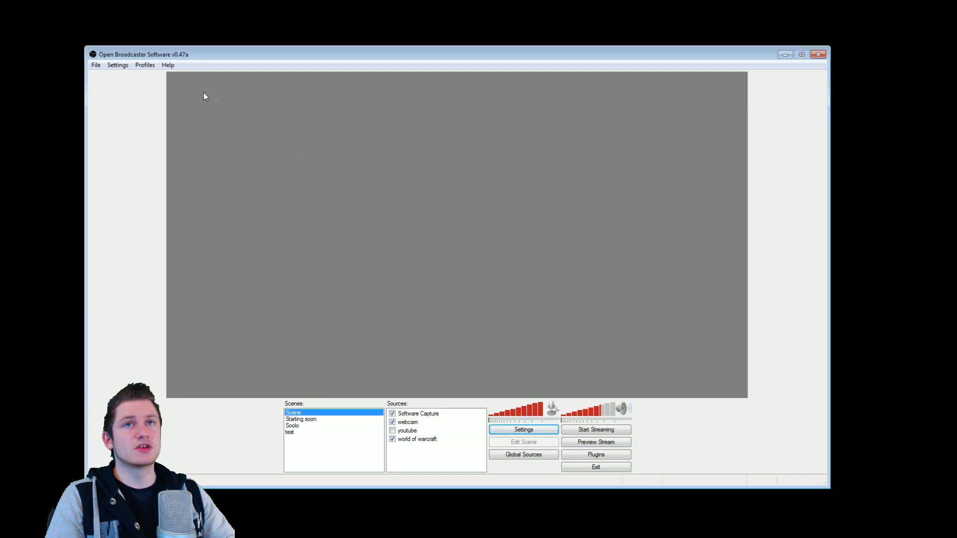
{"action": "left_click", "coordinate": [120, 67]}
{"action": "left_click", "coordinate": [132, 76]}
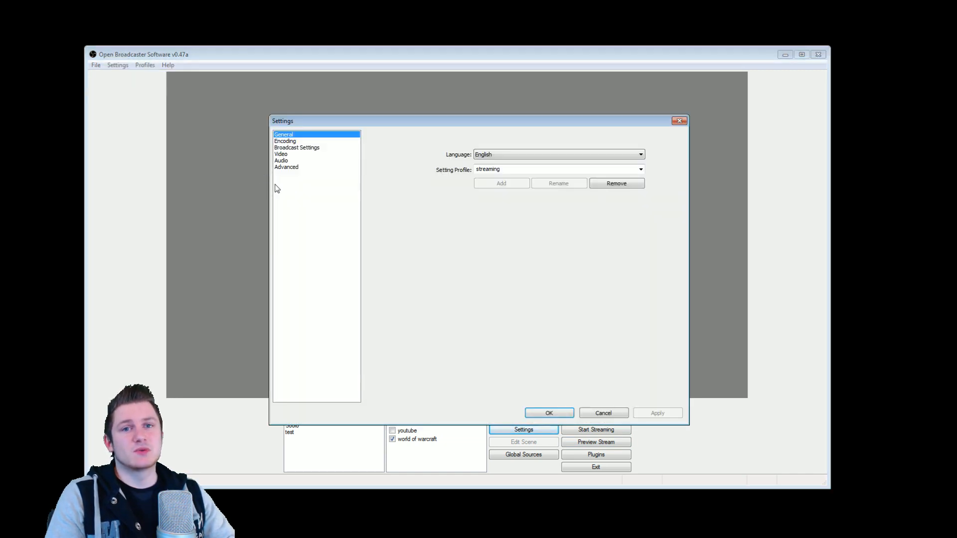
{"action": "left_click", "coordinate": [507, 156]}
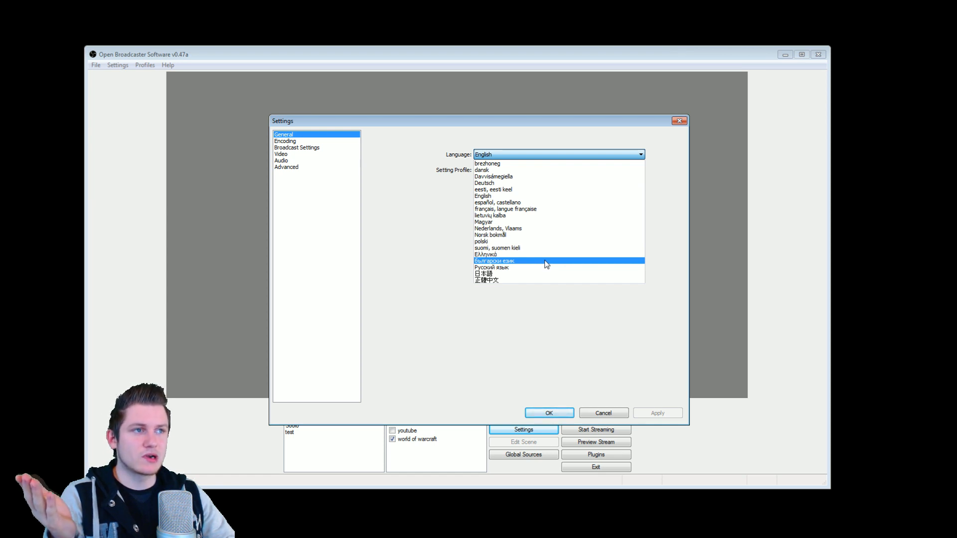
{"action": "left_click", "coordinate": [523, 357]}
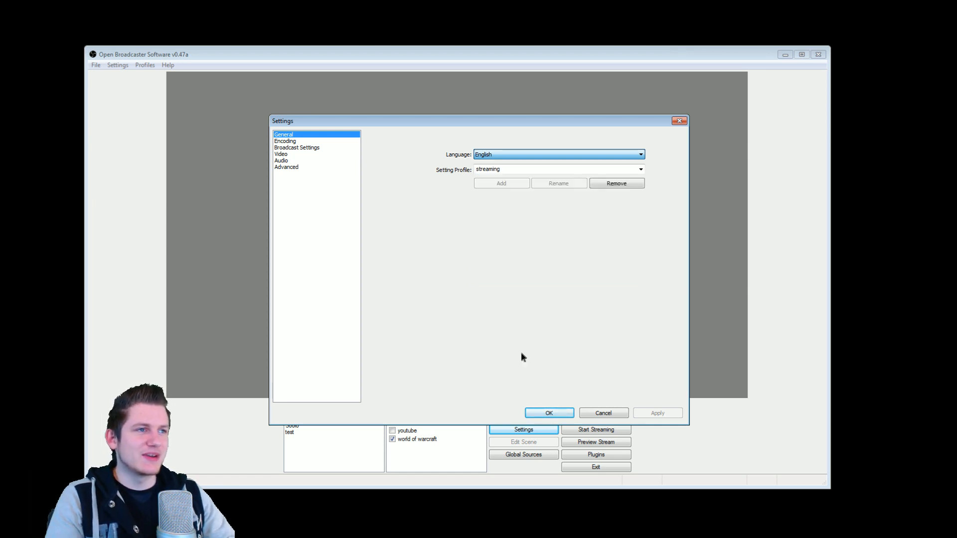
- Configure the broadcast settings for Live Stream mode with the Twitch / Justin.tv service and the EU: Amsterdam, NL server
{"action": "left_click", "coordinate": [313, 149]}
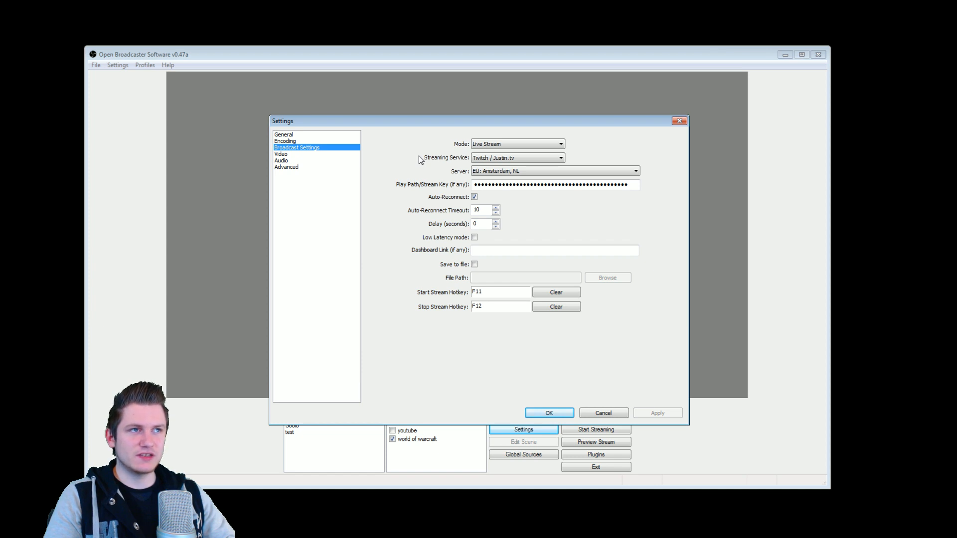
{"action": "left_click", "coordinate": [547, 146]}
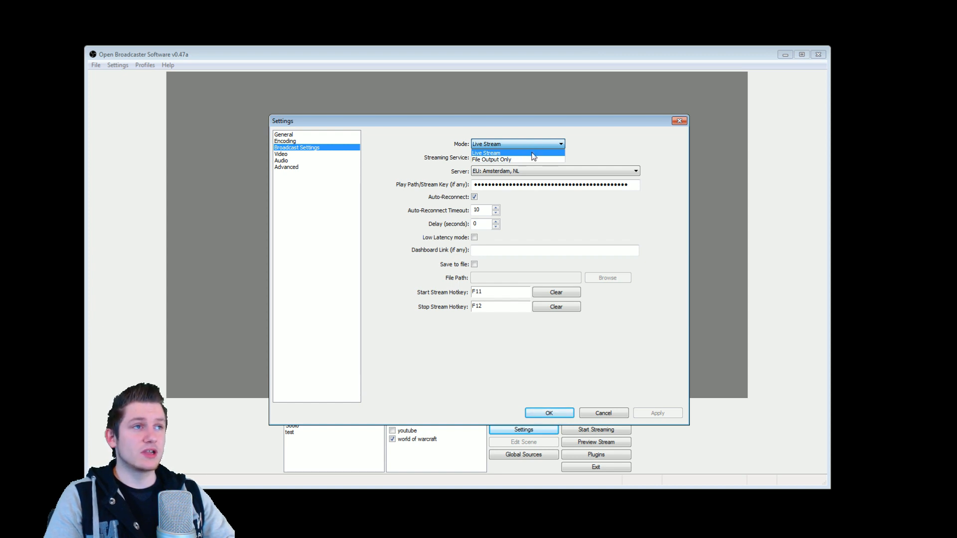
{"action": "left_click", "coordinate": [530, 153]}
{"action": "left_click", "coordinate": [543, 159]}
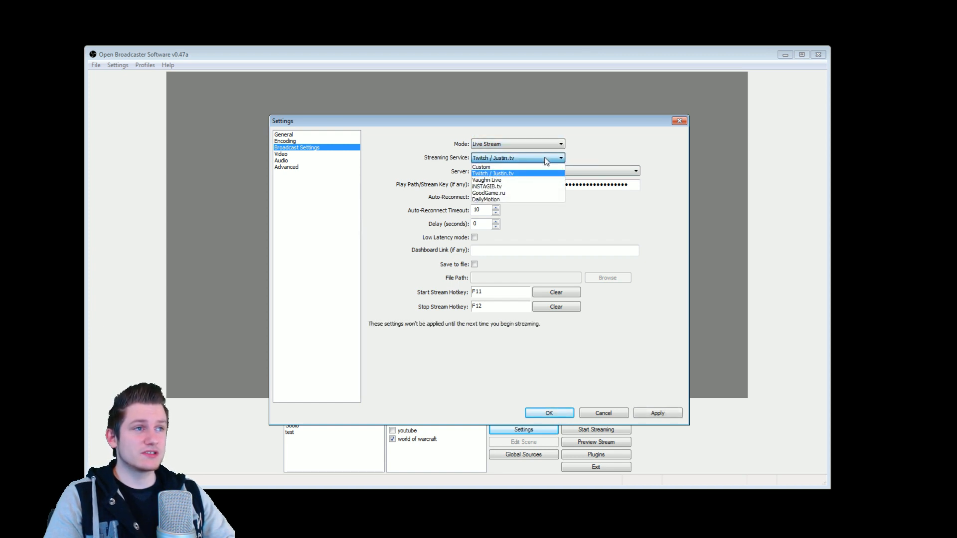
{"action": "left_click", "coordinate": [509, 175]}
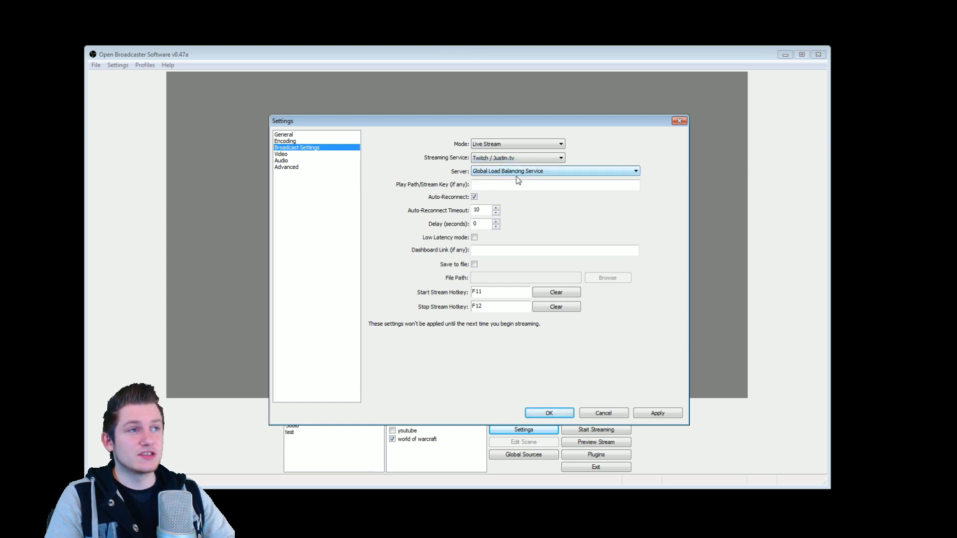
{"action": "left_click", "coordinate": [557, 175]}
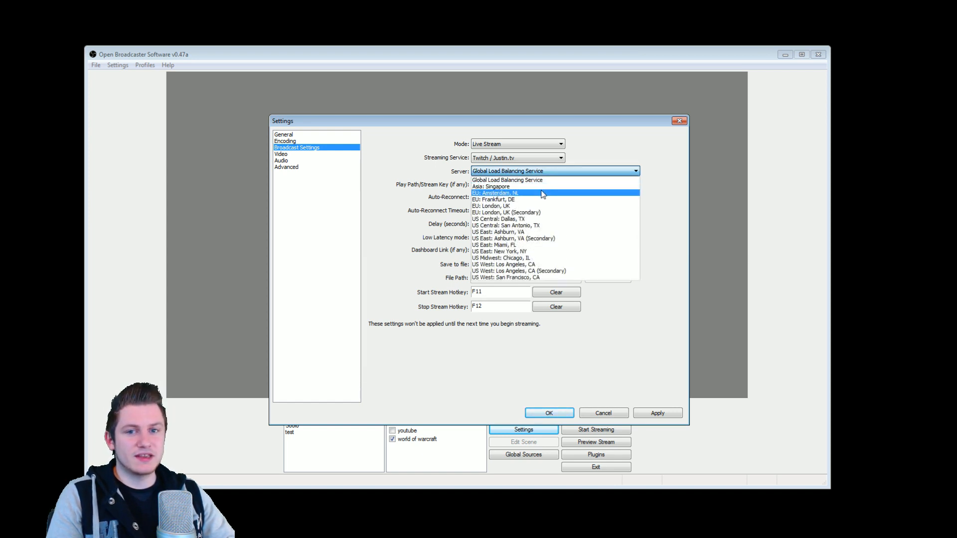
{"action": "left_click", "coordinate": [516, 196]}
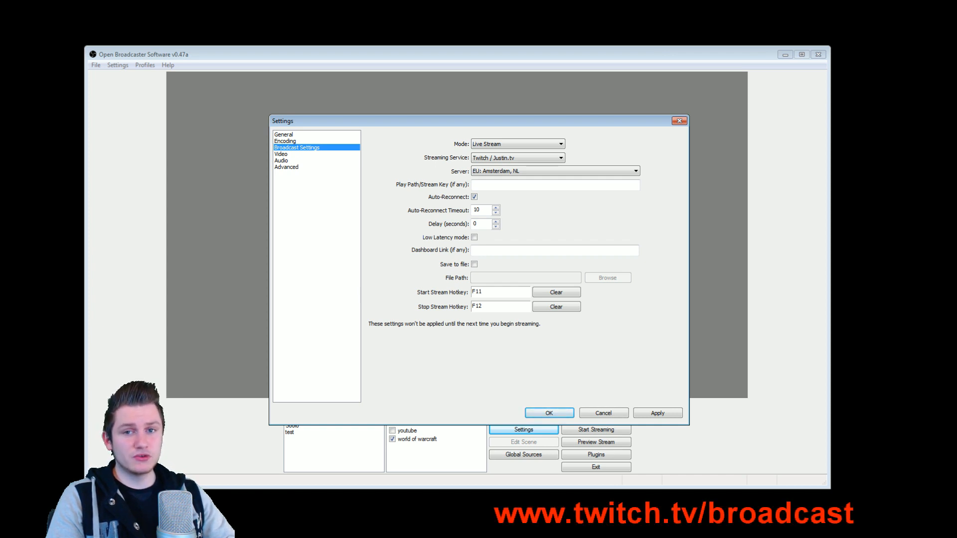
- Switch to the browser, reveal the stream key on the Twitch broadcast page, paste it into the OBS stream key field and apply the settings
{"action": "key", "text": "alt+Tab"}
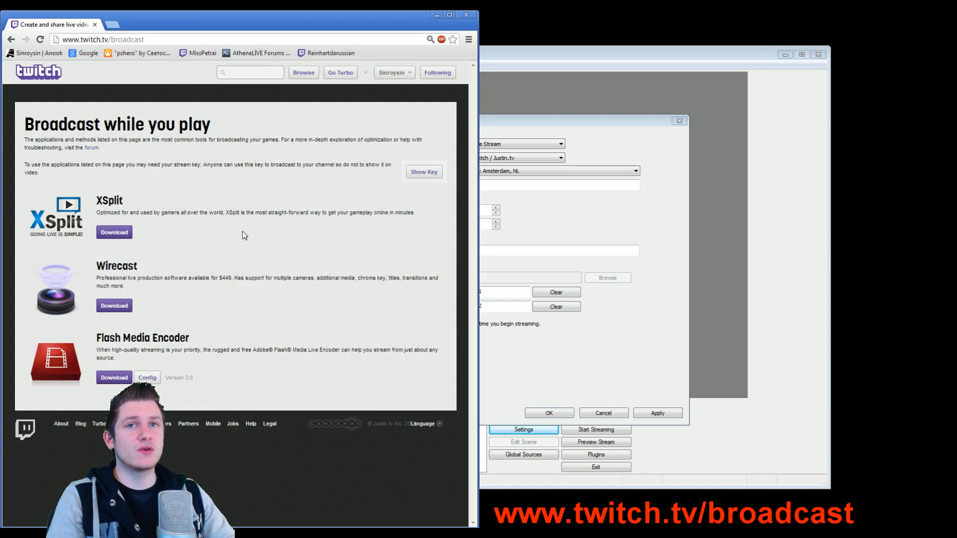
{"action": "left_click", "coordinate": [420, 173]}
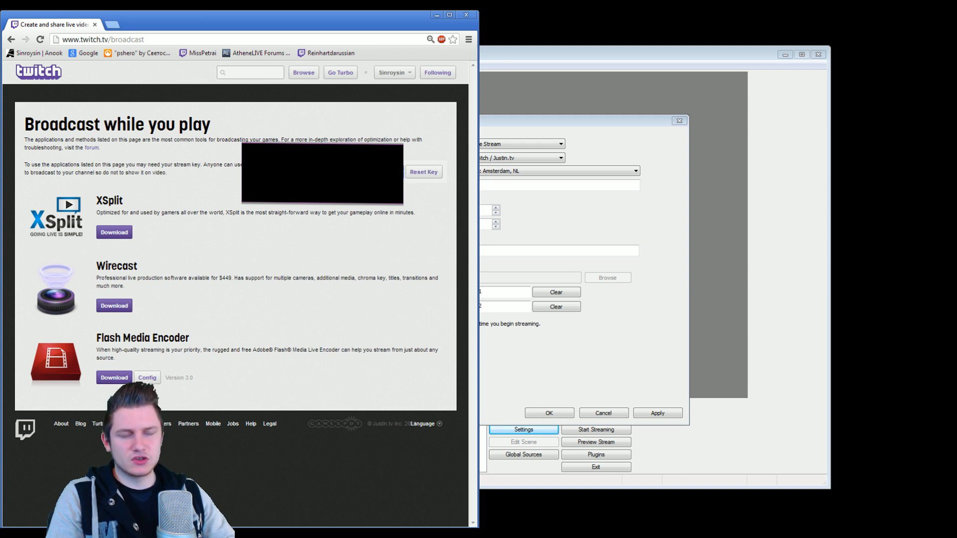
{"action": "left_click", "coordinate": [532, 188]}
{"action": "key", "text": "ctrl+v"}
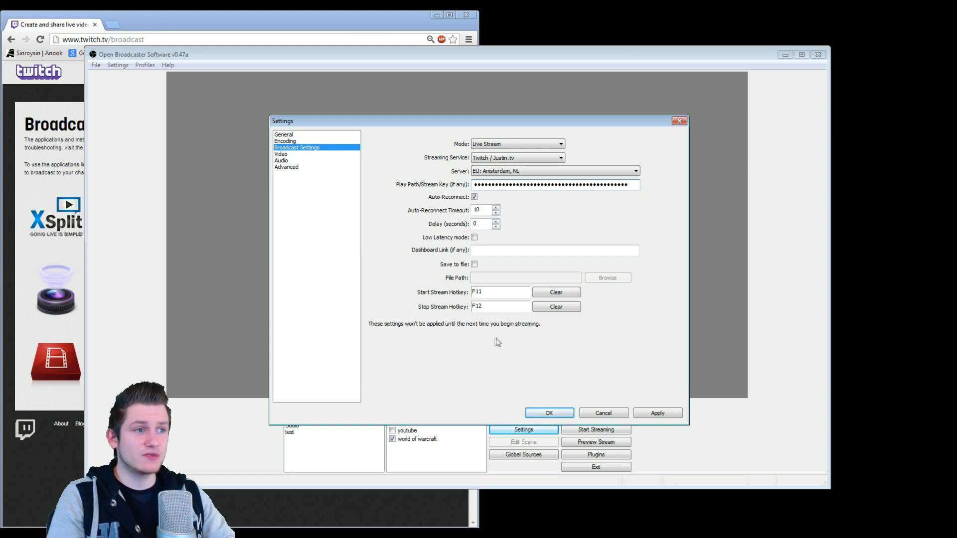
{"action": "left_click", "coordinate": [655, 413]}
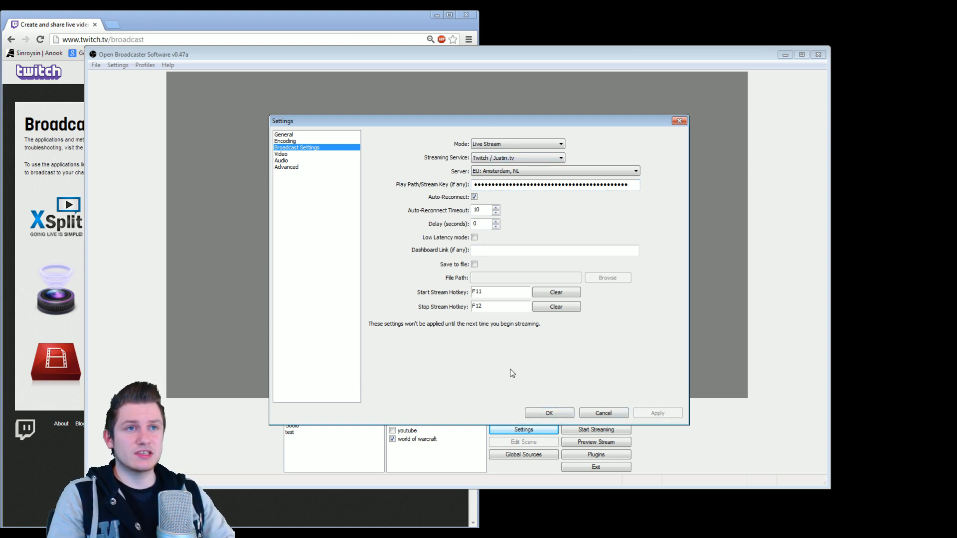
- Set the video quality balance to 10 in the encoding settings
{"action": "left_click", "coordinate": [316, 135]}
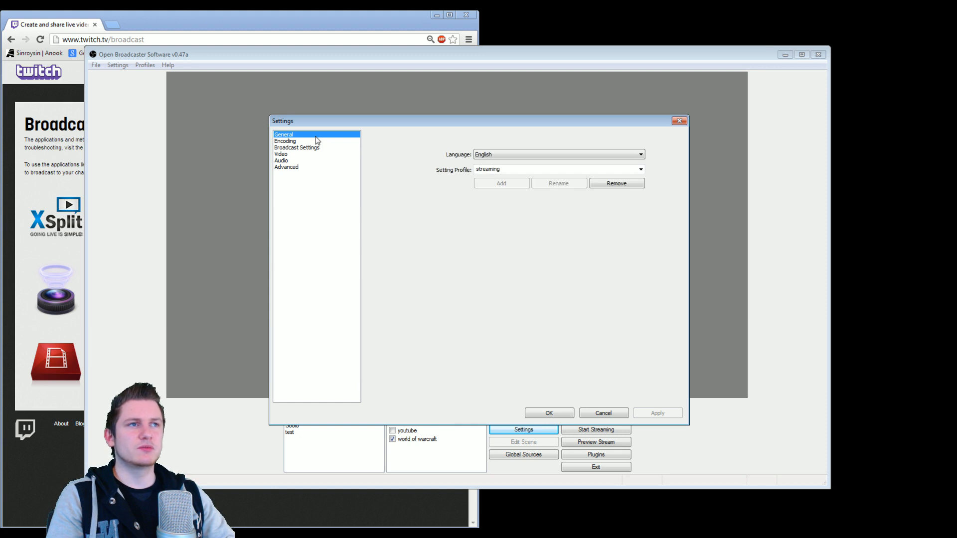
{"action": "left_click", "coordinate": [314, 141]}
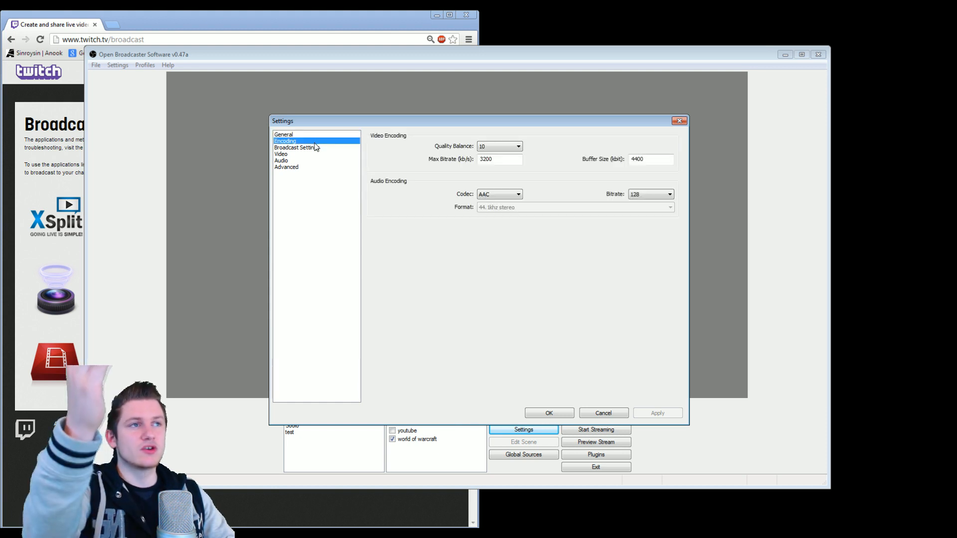
{"action": "left_click", "coordinate": [503, 148]}
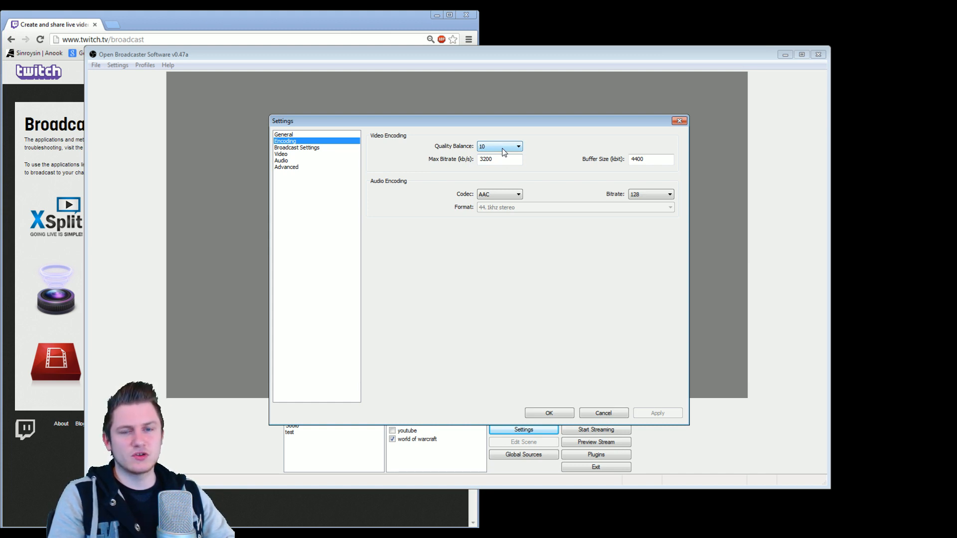
{"action": "left_click", "coordinate": [519, 147]}
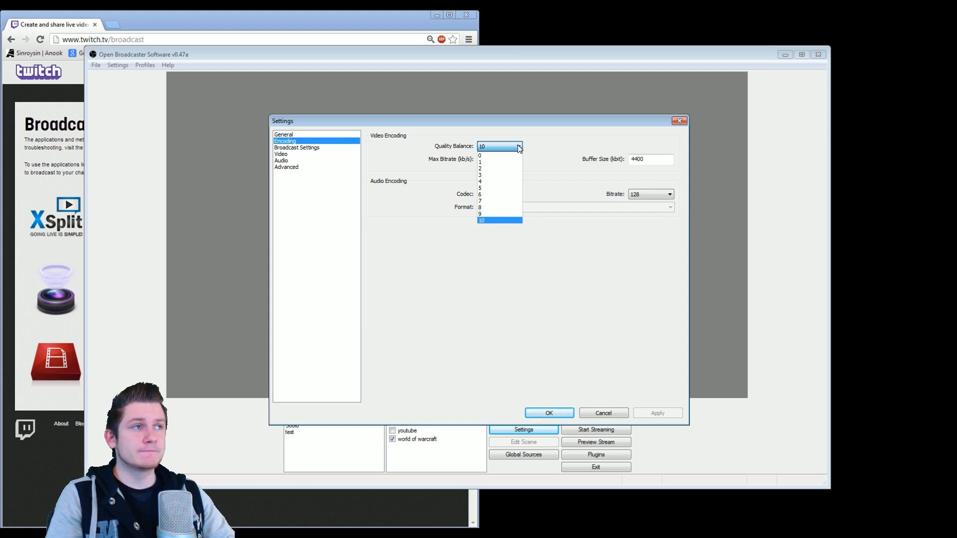
{"action": "left_click", "coordinate": [517, 221]}
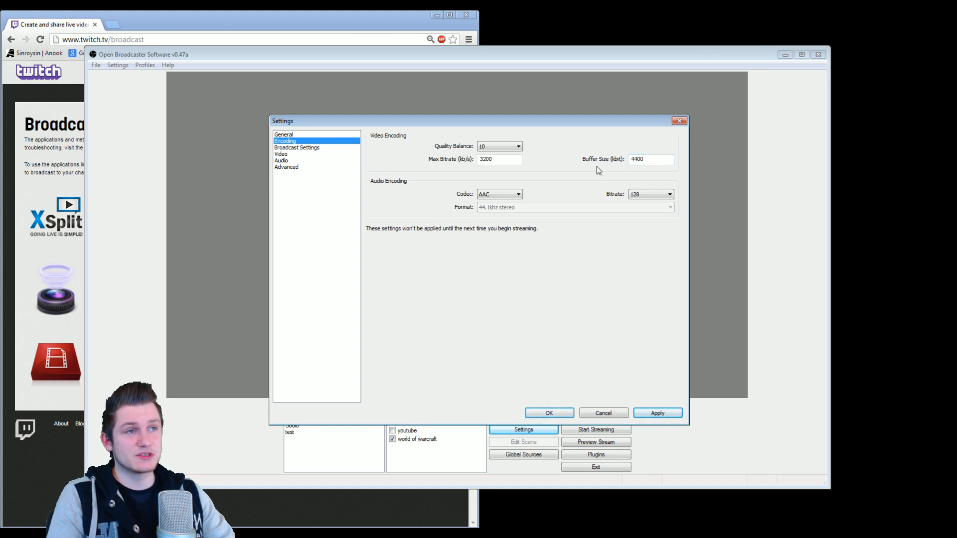
- Review the audio codec and bitrate options, and save the encoding changes while switching to the video settings
{"action": "left_click", "coordinate": [516, 196]}
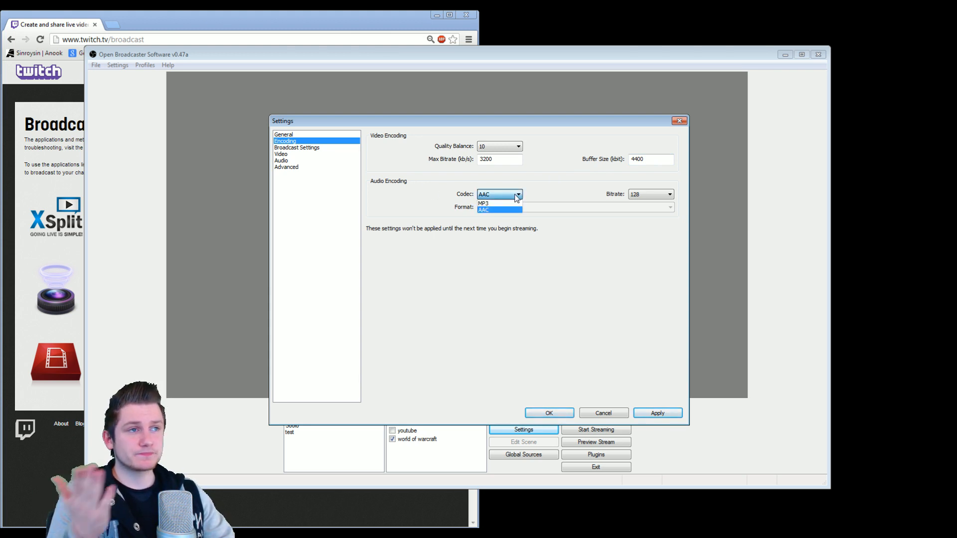
{"action": "left_click", "coordinate": [516, 197]}
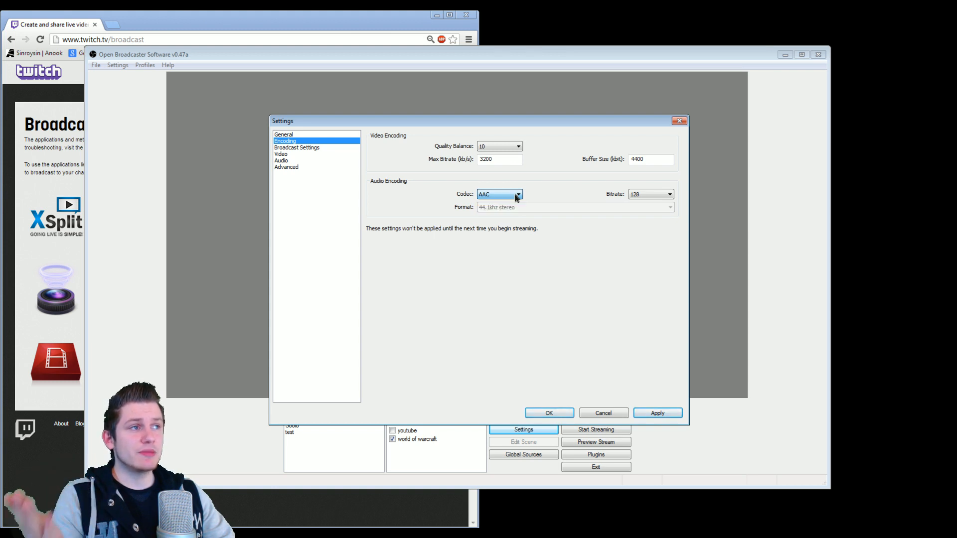
{"action": "left_click", "coordinate": [670, 195]}
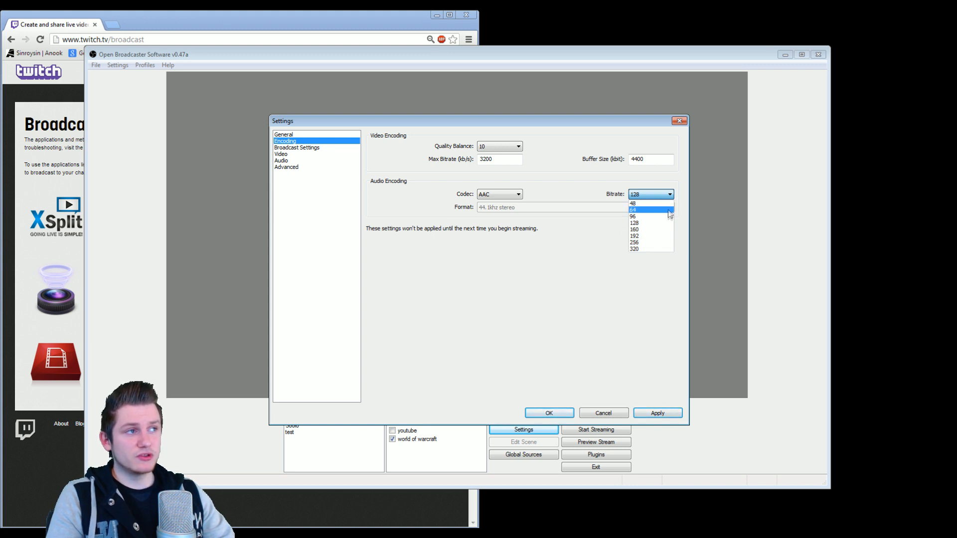
{"action": "left_click", "coordinate": [647, 228]}
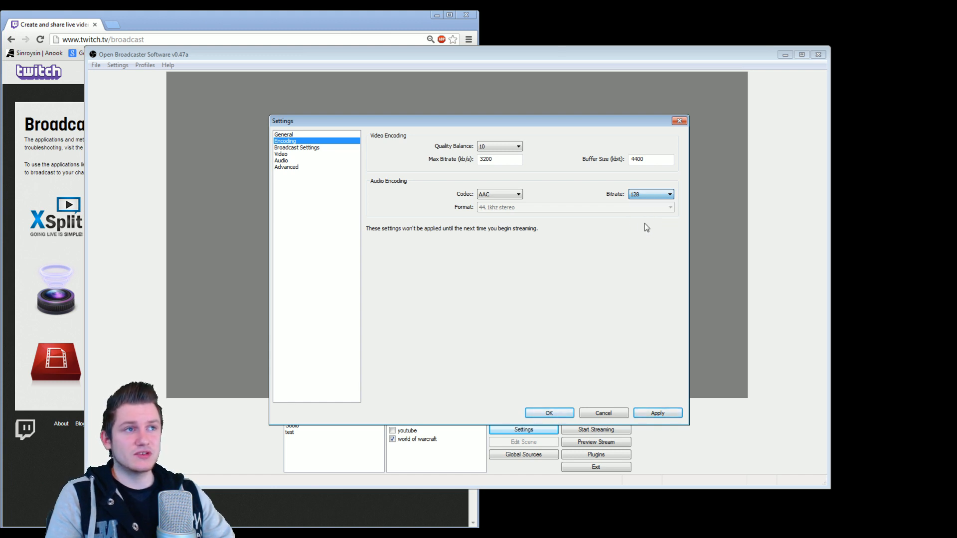
{"action": "left_click", "coordinate": [666, 196]}
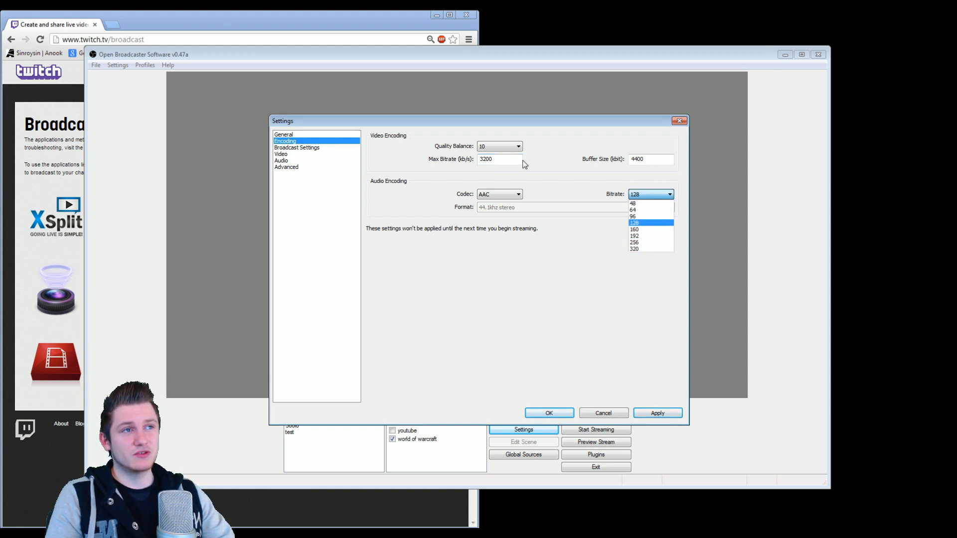
{"action": "left_click", "coordinate": [562, 182]}
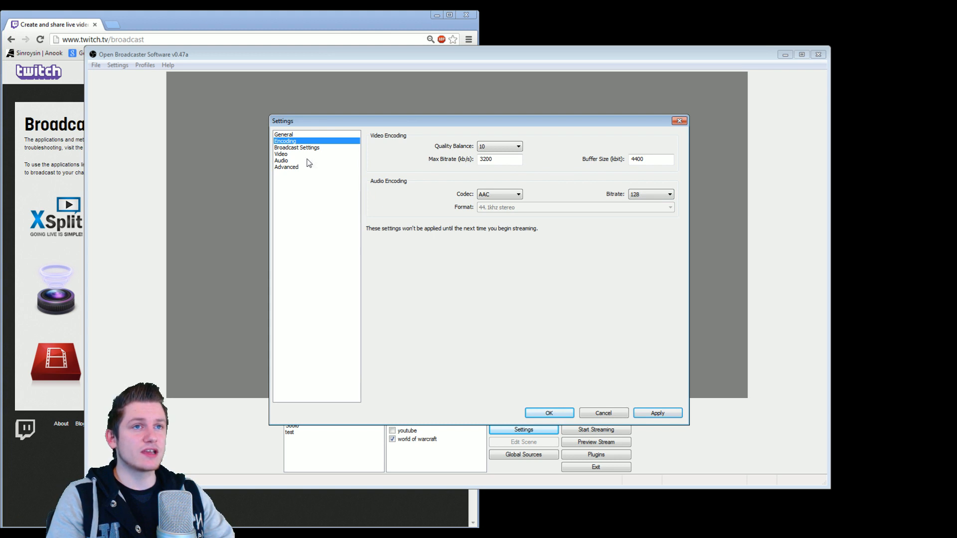
{"action": "left_click", "coordinate": [285, 154]}
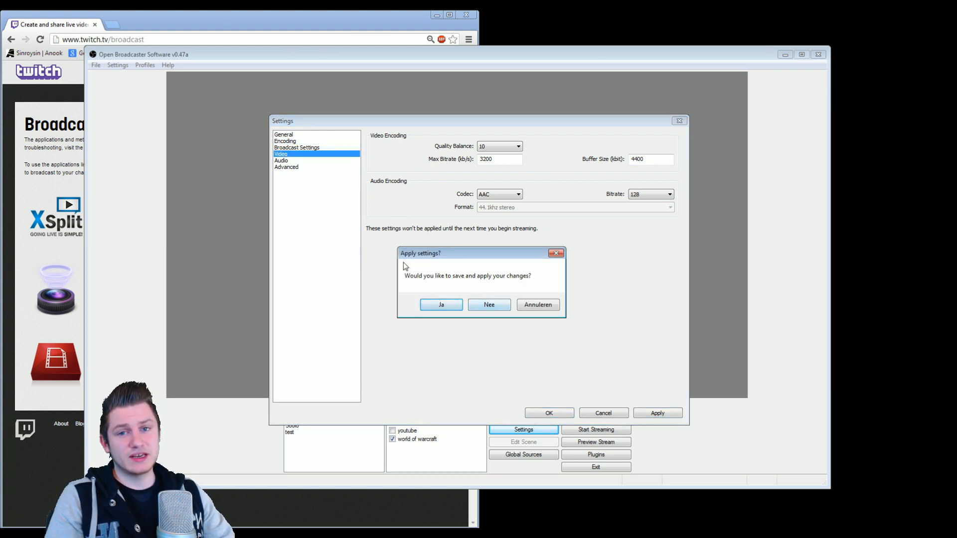
{"action": "left_click", "coordinate": [441, 305]}
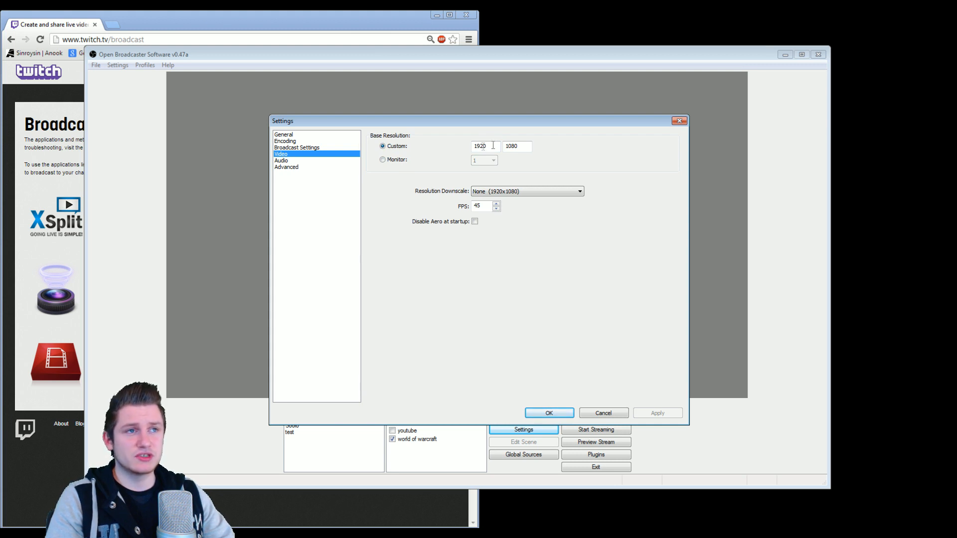
- Try taking the base resolution from monitor 1, and return to the custom base resolution
{"action": "left_click", "coordinate": [383, 160]}
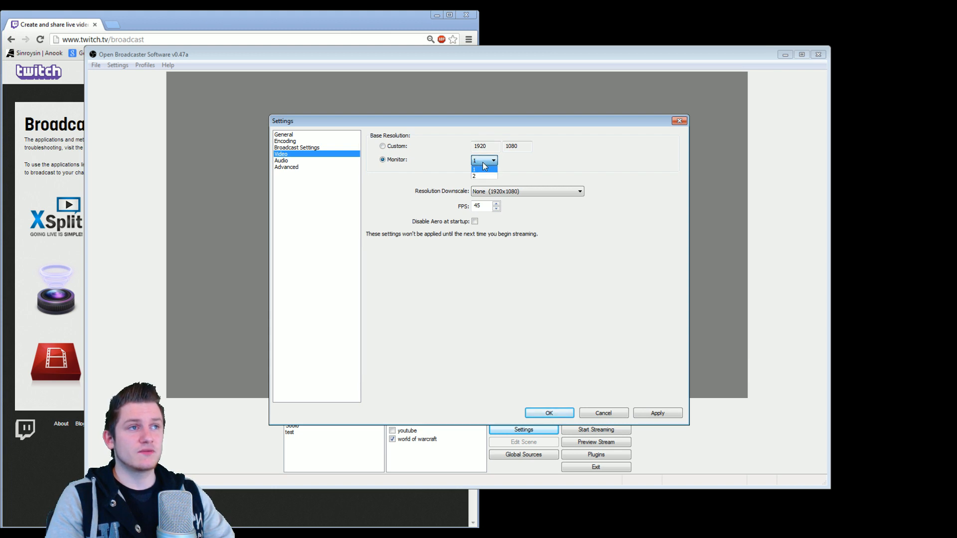
{"action": "left_click", "coordinate": [487, 170]}
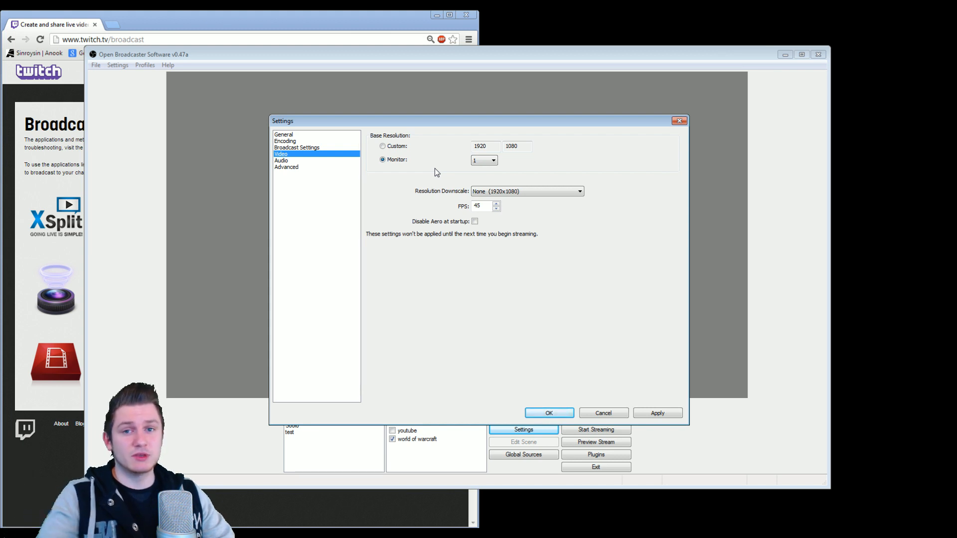
{"action": "left_click", "coordinate": [382, 146]}
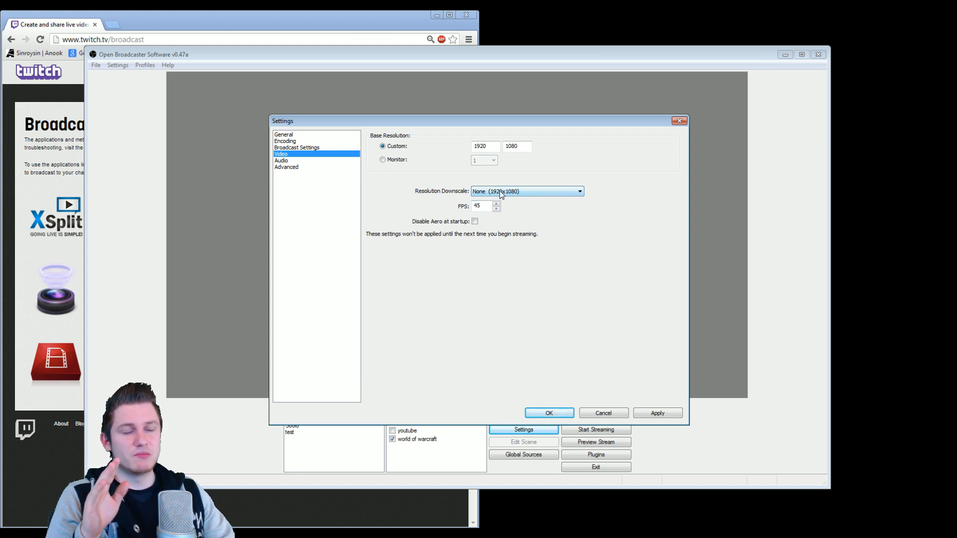
- Set the resolution downscale to 1.50 (1280x720) and open the FPS value for editing
{"action": "left_click", "coordinate": [552, 194]}
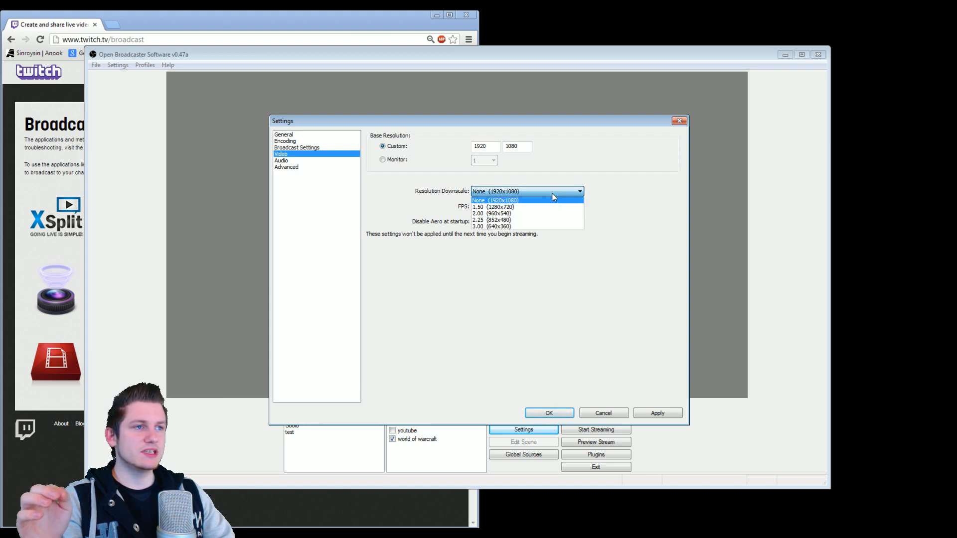
{"action": "left_click", "coordinate": [517, 208]}
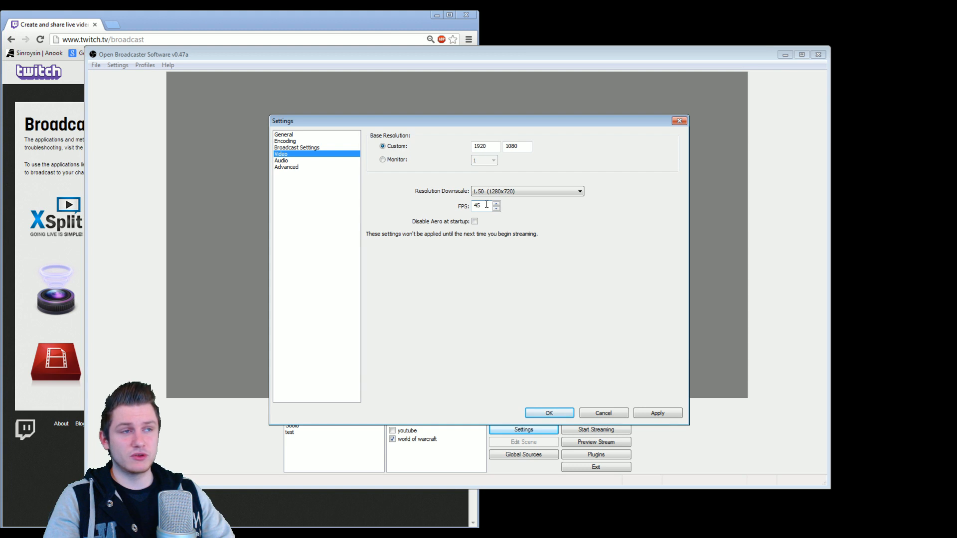
{"action": "double_click", "coordinate": [477, 206]}
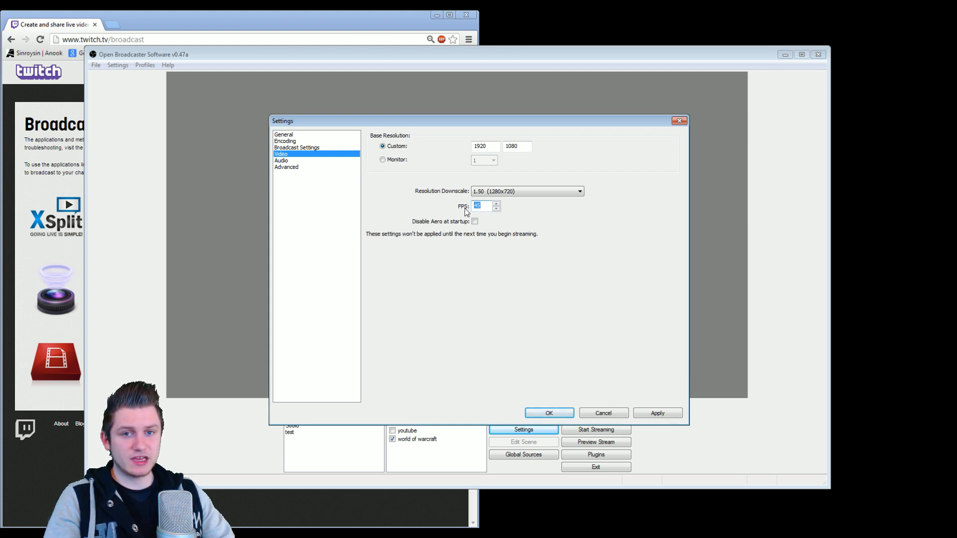
{"action": "left_click", "coordinate": [488, 207]}
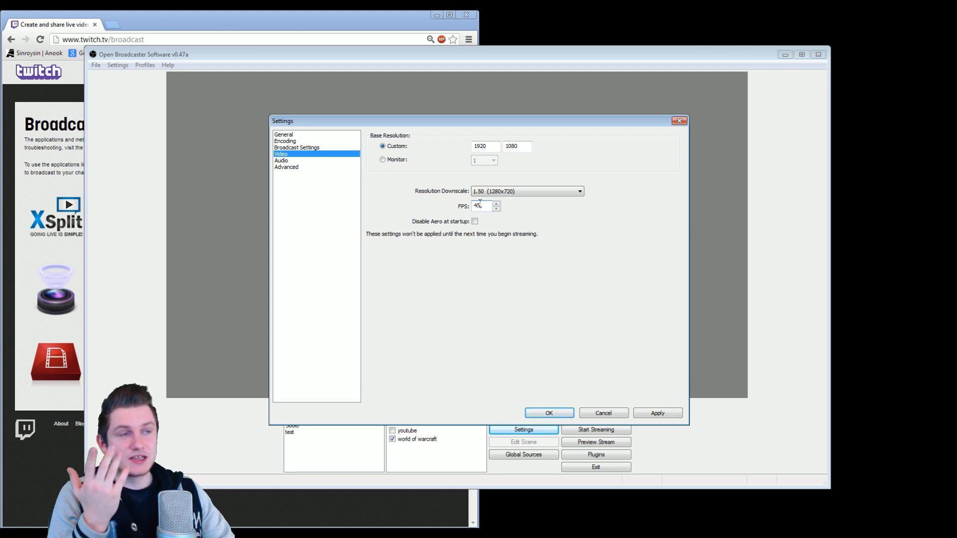
- Set the resolution downscale to None (1920x1080) and apply the video settings
{"action": "left_click", "coordinate": [543, 192]}
{"action": "left_click", "coordinate": [537, 200]}
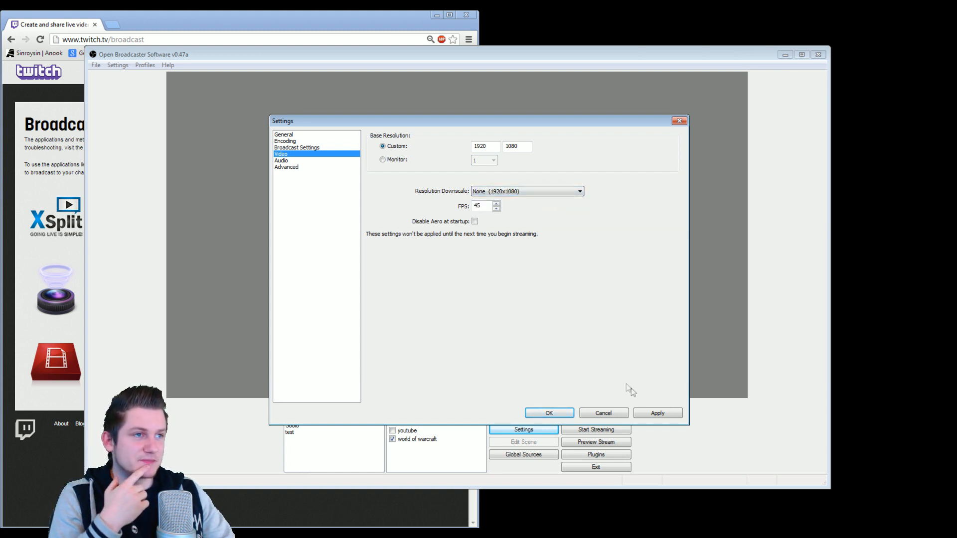
{"action": "left_click", "coordinate": [654, 413]}
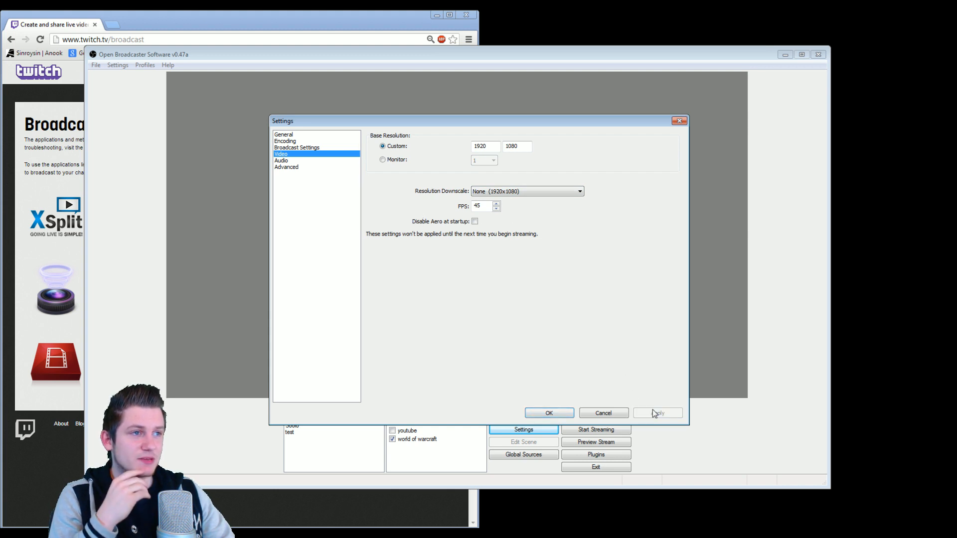
- Choose Luidsprekers (9- USB Audio CODEC) for playback and Microfoon (9- USB Audio CODEC) as microphone in the audio settings, and apply them
{"action": "left_click", "coordinate": [311, 161]}
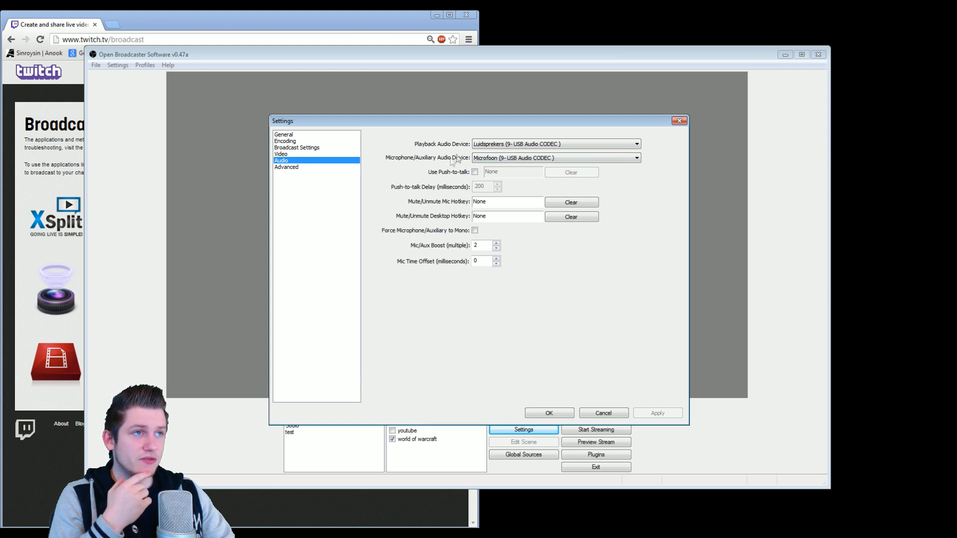
{"action": "left_click", "coordinate": [482, 146]}
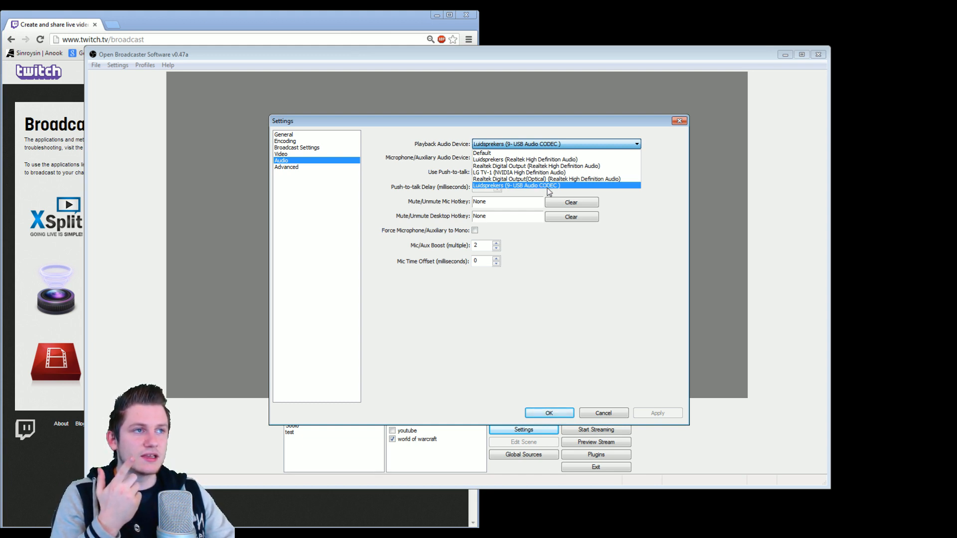
{"action": "left_click", "coordinate": [548, 187]}
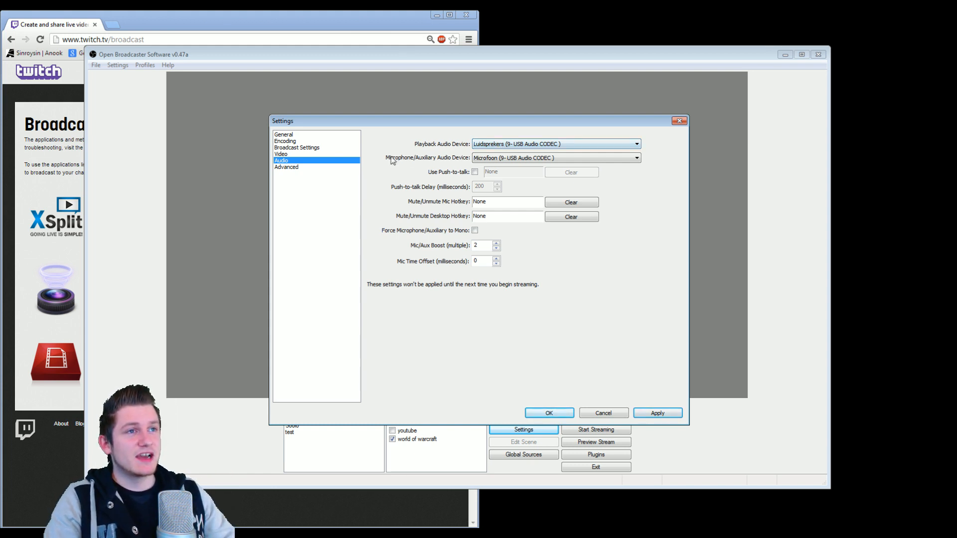
{"action": "left_click", "coordinate": [521, 158]}
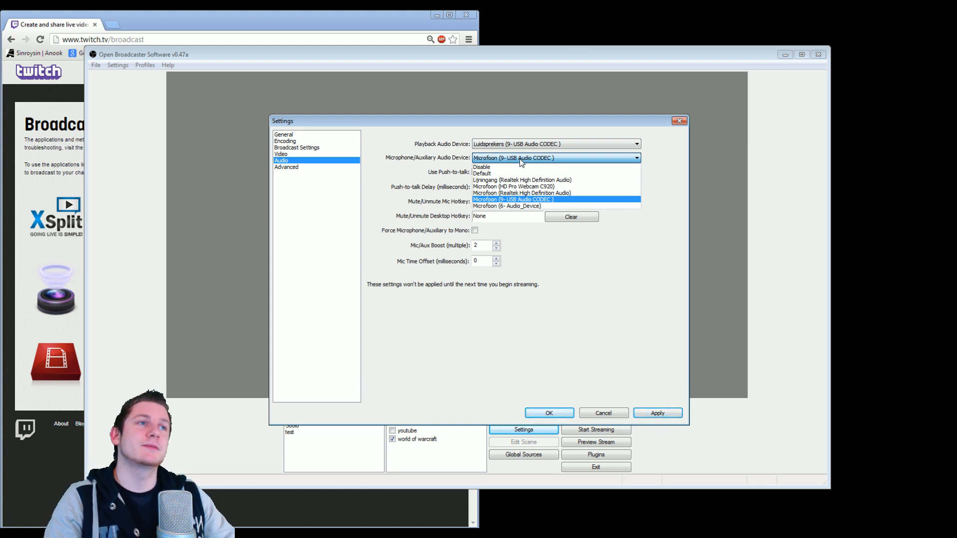
{"action": "left_click", "coordinate": [522, 200]}
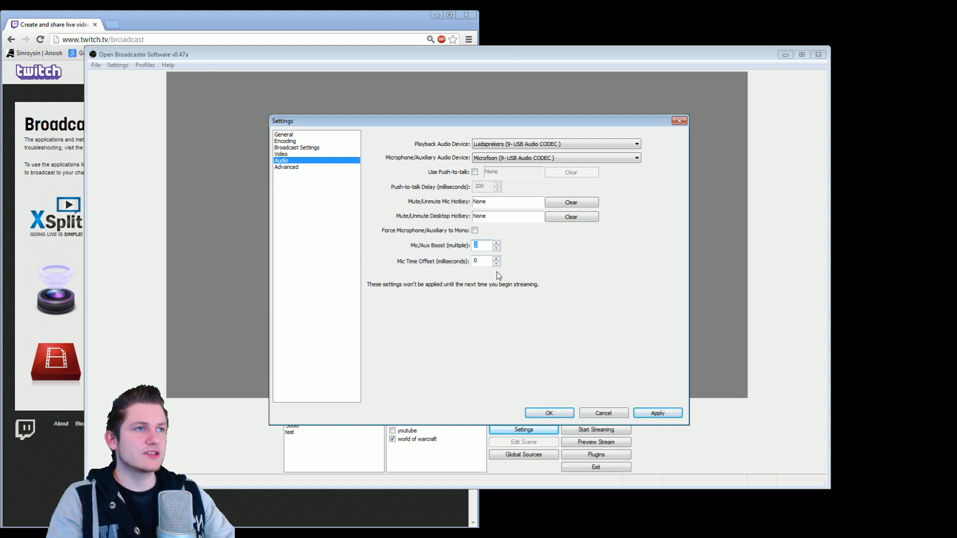
{"action": "left_click", "coordinate": [658, 414]}
- Review the process priority class and x264 CPU preset options in the advanced settings, and close the settings without changing them
{"action": "left_click", "coordinate": [300, 168]}
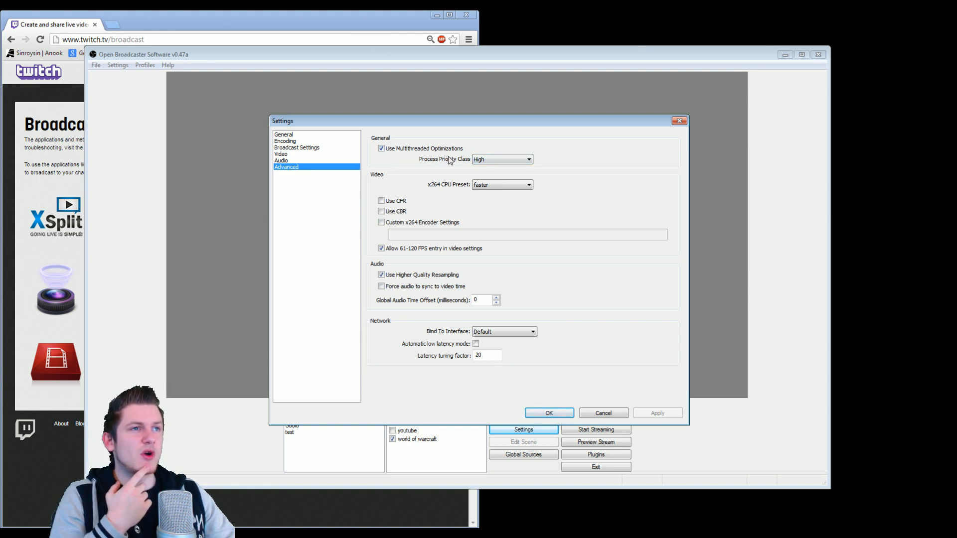
{"action": "left_click", "coordinate": [500, 161]}
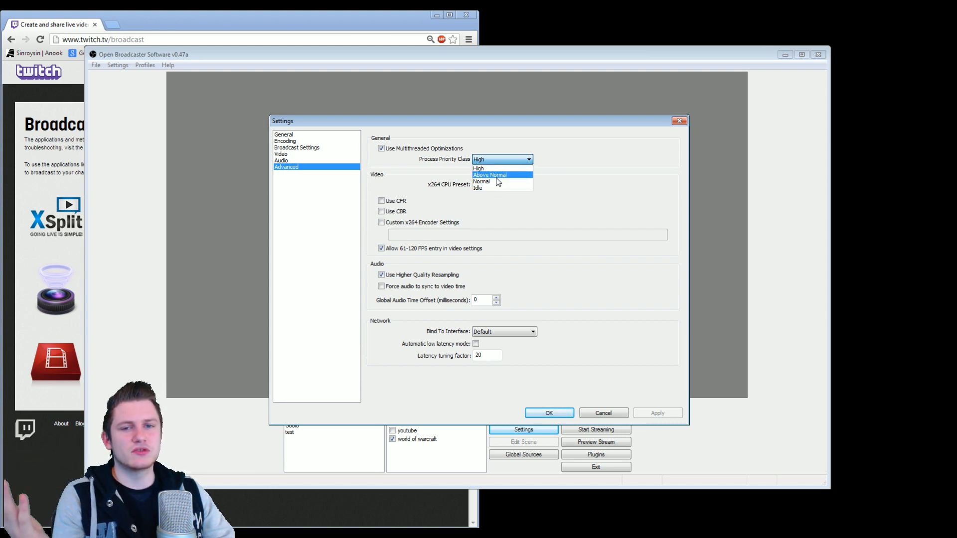
{"action": "left_click", "coordinate": [532, 160]}
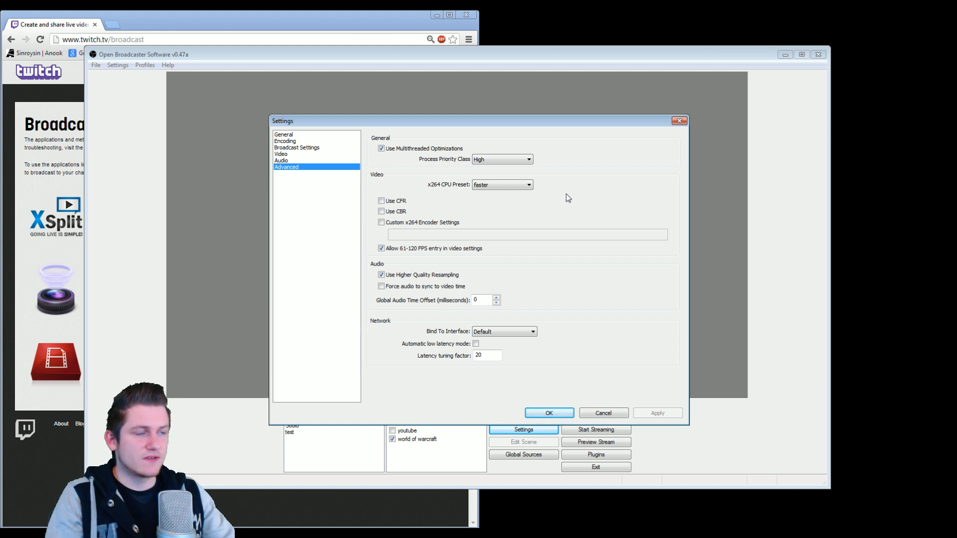
{"action": "left_click", "coordinate": [527, 184]}
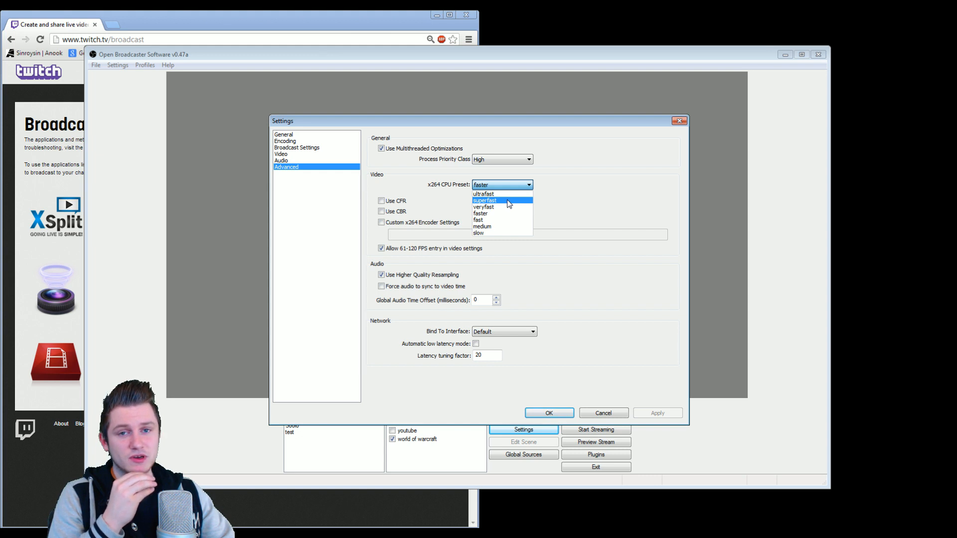
{"action": "left_click", "coordinate": [606, 205]}
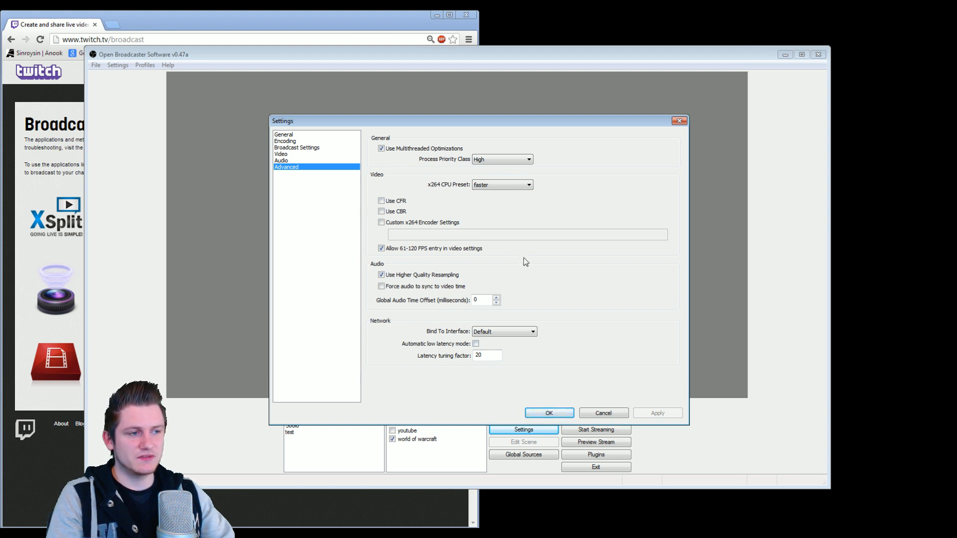
{"action": "left_click", "coordinate": [604, 414]}
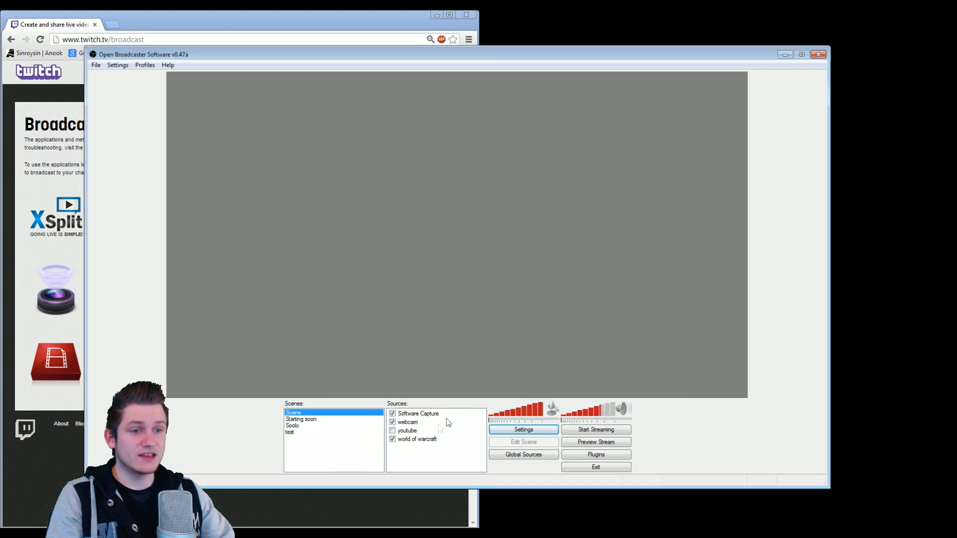